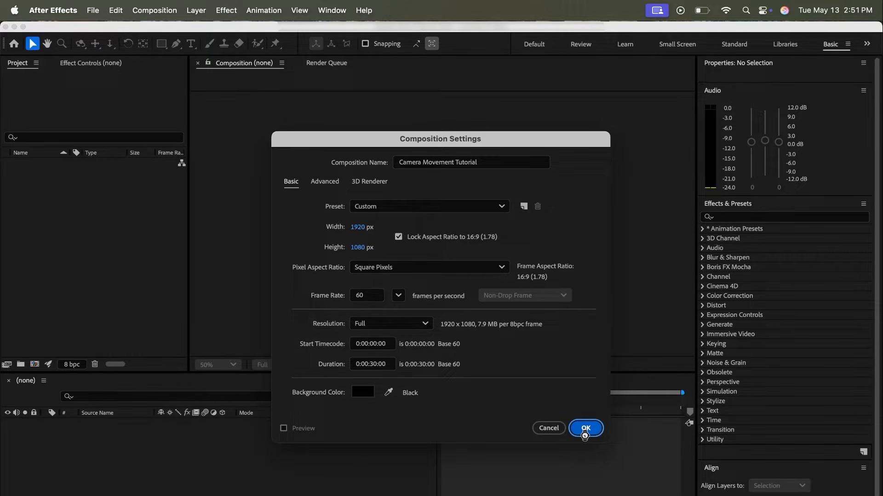
- Create the 1920 x 1080, 60 fps composition Camera Movement Tutorial and add a paragraph text reading CAMERA in its upper half
left_click(584, 431)
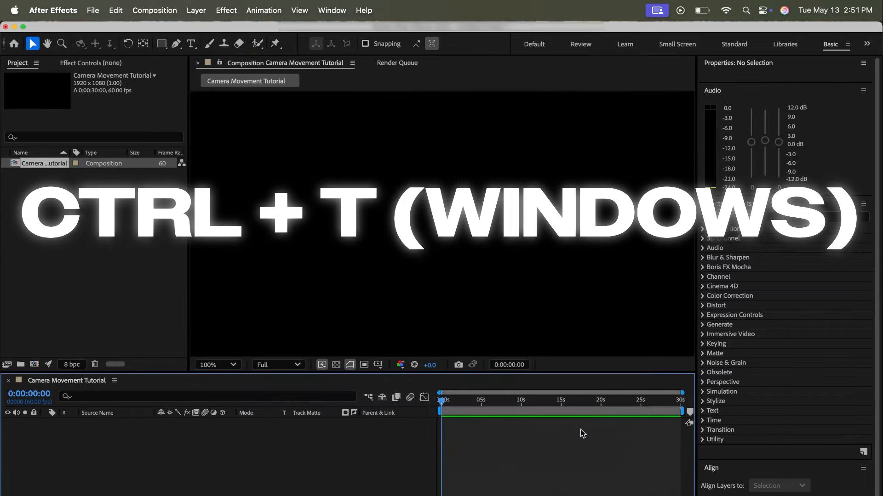
left_click(191, 43)
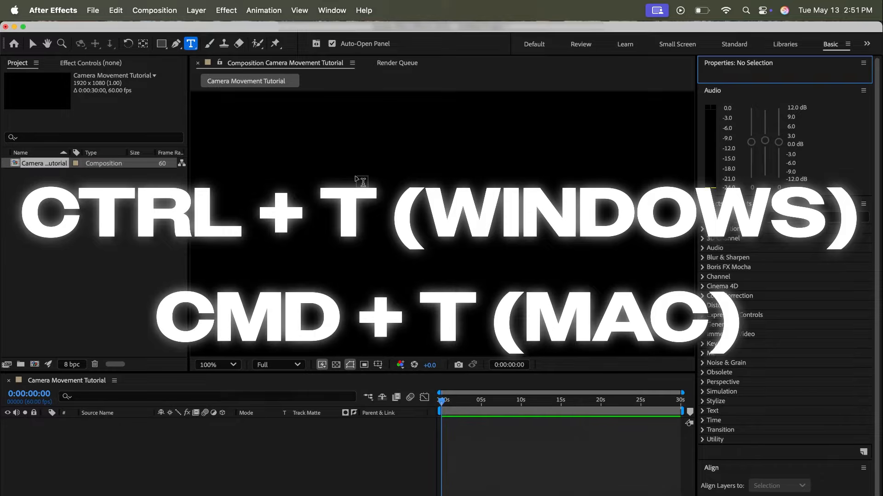
left_click_drag(323, 152, 568, 254)
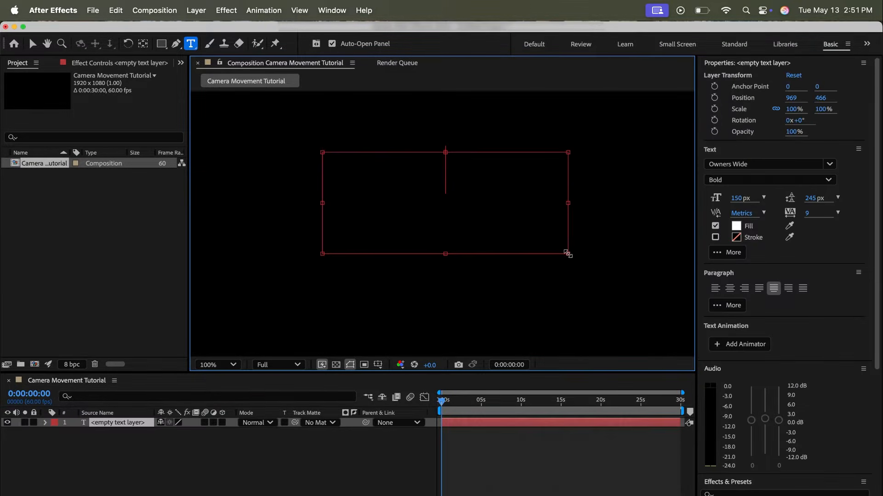
type("CAMERA")
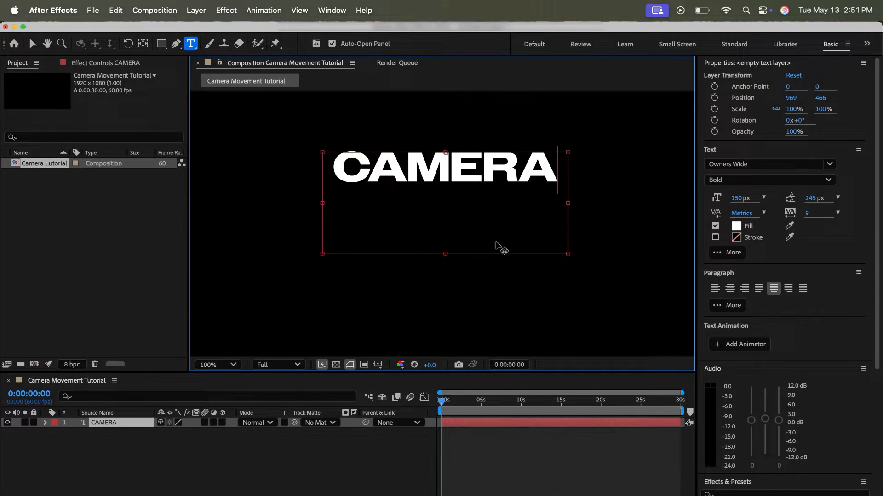
left_click_drag(446, 255, 446, 196)
left_click(504, 450)
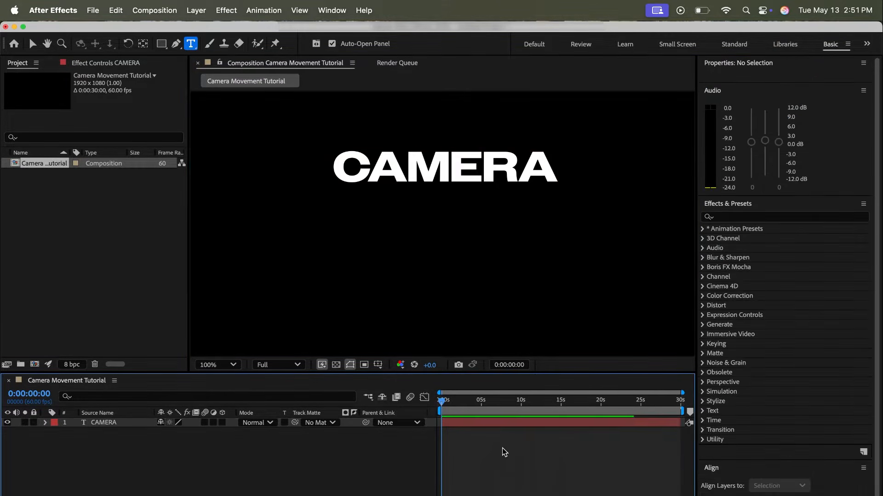
- Duplicate the CAMERA text onto a separate line, change the copy's wording to MOVEMENT, and widen its text box to fit
key("v")
left_click(435, 179)
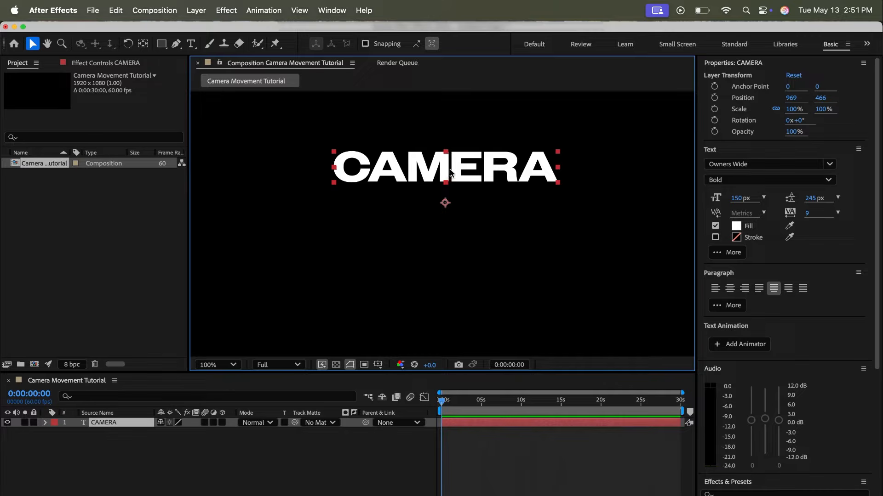
left_click_drag(450, 173, 450, 236)
key("super+d")
left_click_drag(450, 237, 450, 173)
double_click(450, 173)
type("MOVEMENT")
left_click_drag(324, 173, 261, 174)
left_click(461, 453)
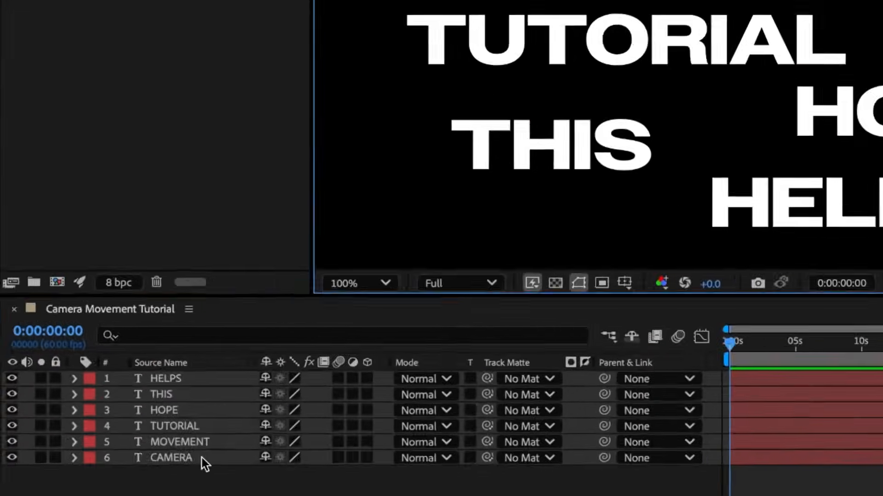
- Turn all six text layers, from CAMERA to HELPS, into 3D layers
left_click(202, 458)
left_click(179, 380, "shift")
left_click(368, 379)
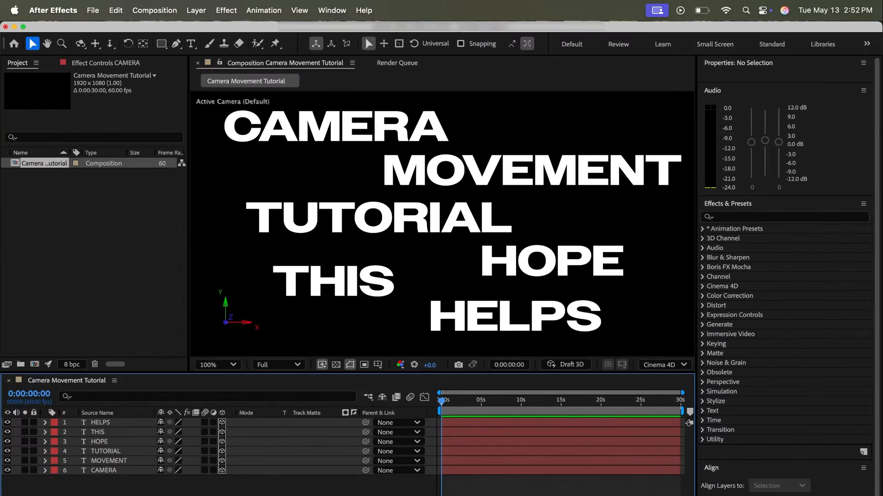
- Save the project as 3DCameraMovementTutorial.aep in the Video Editing folder
key("super+s")
type("3DCameraMovementTutorial.aep")
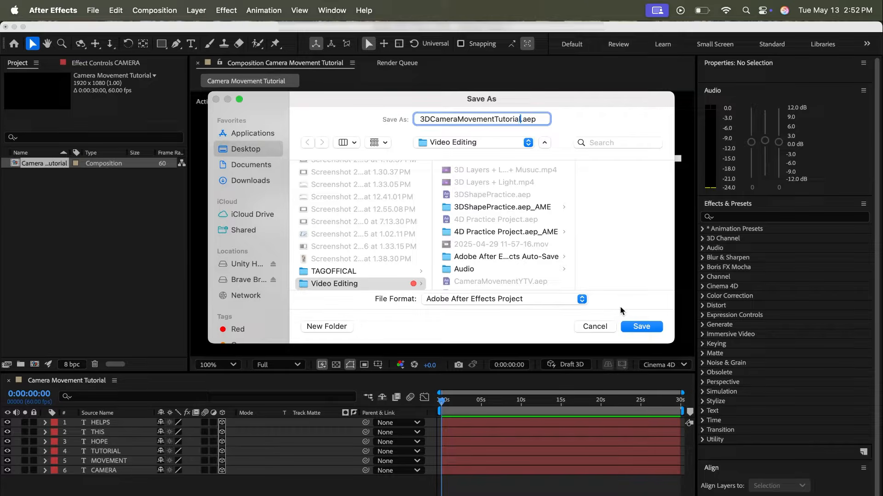
key("Return")
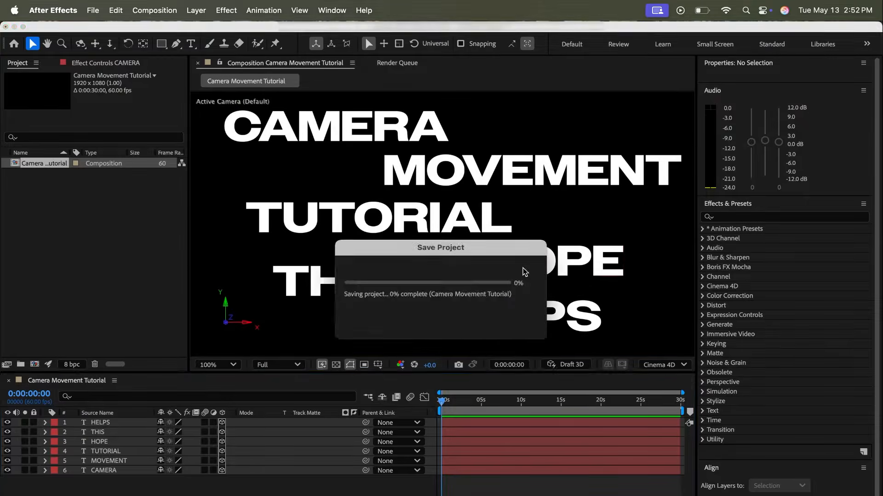
- Add a two-node camera with the 28mm preset to the composition
left_click(196, 10)
mouse_move(204, 30)
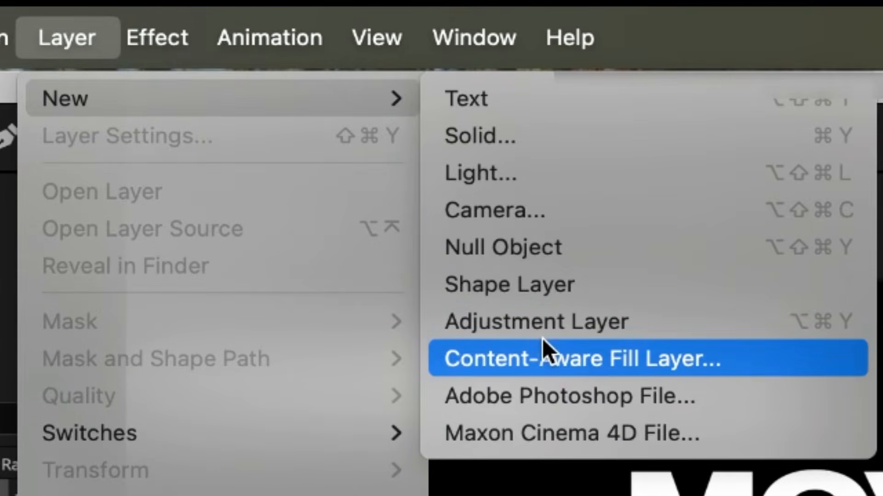
left_click(534, 205)
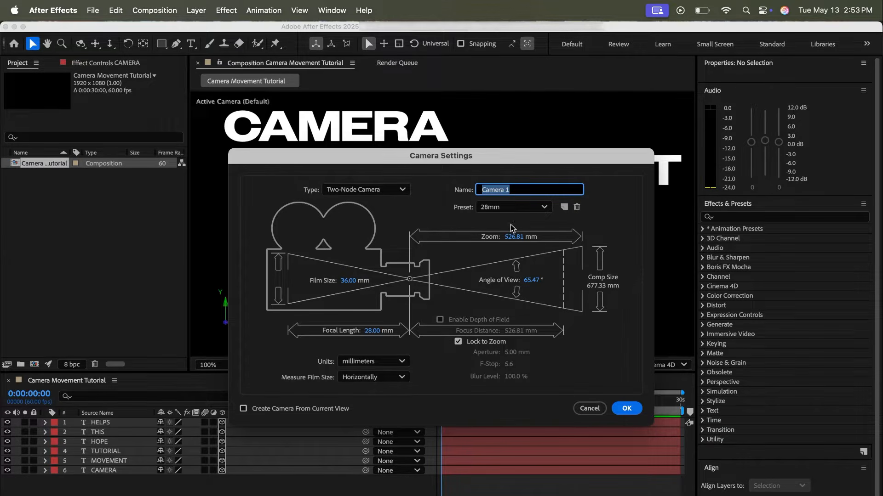
left_click(523, 208)
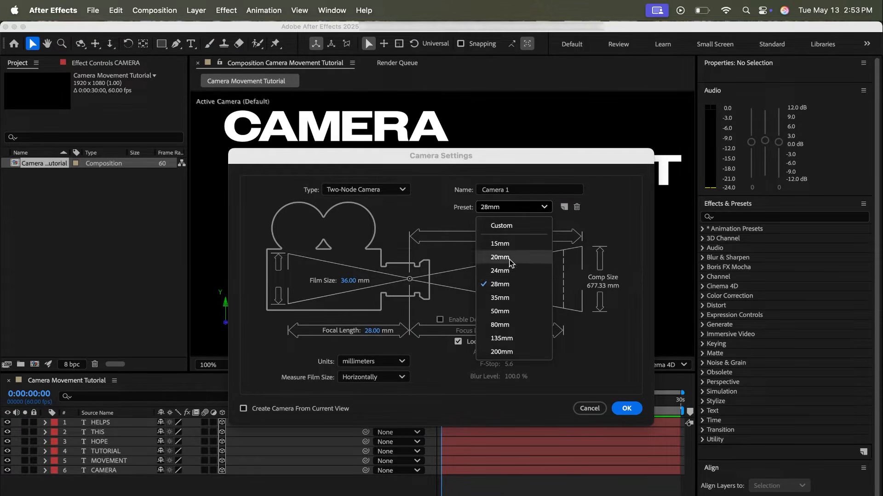
left_click(507, 287)
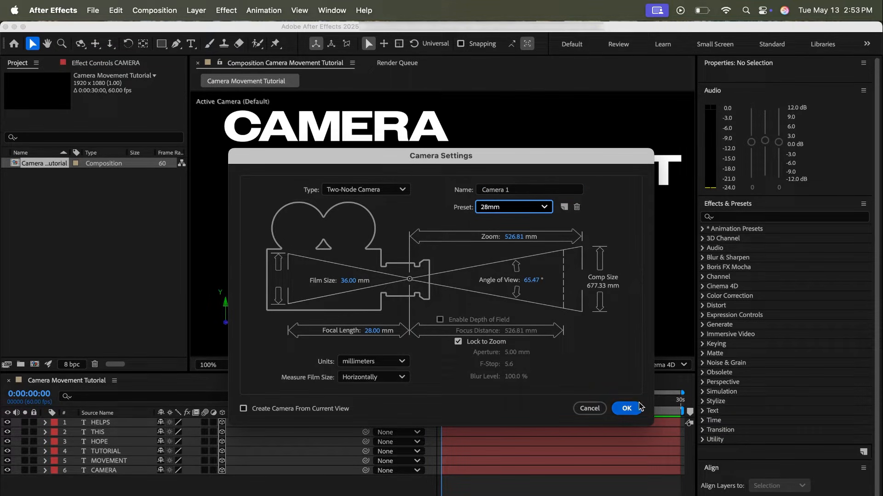
left_click(625, 410)
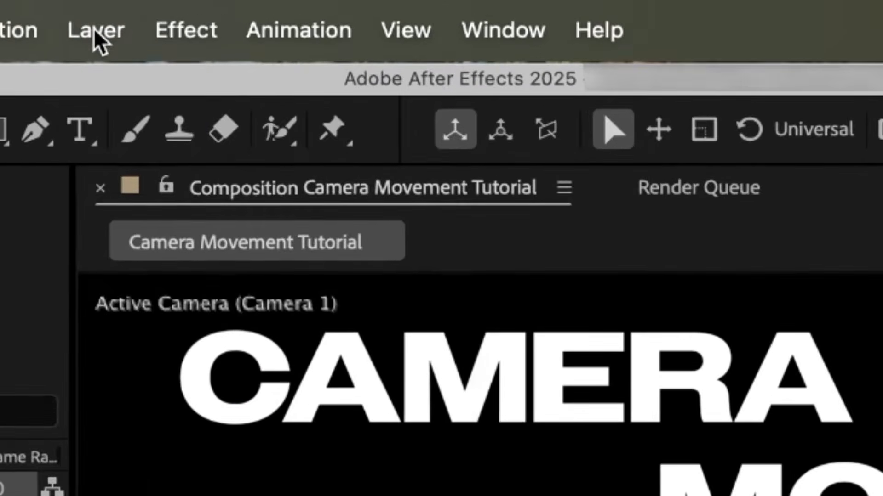
- Add a null object, parent Camera 1 to it, and make the null a 3D layer
left_click(148, 18)
mouse_move(195, 61)
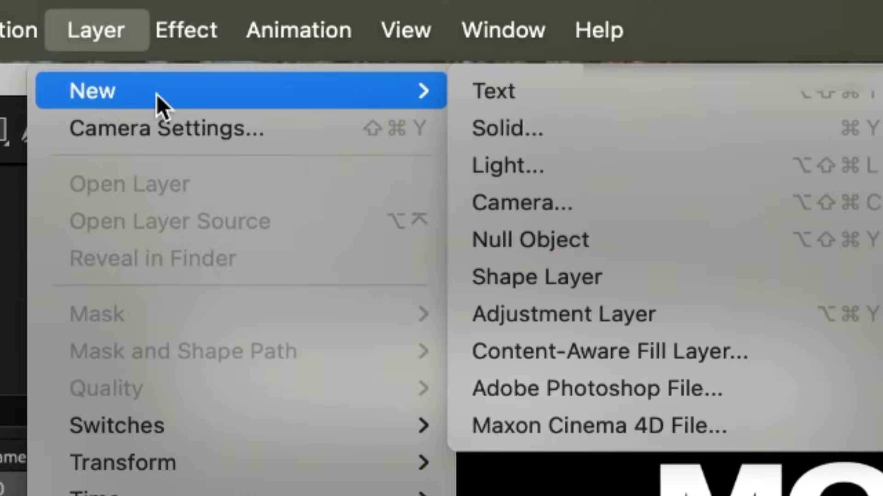
left_click(545, 238)
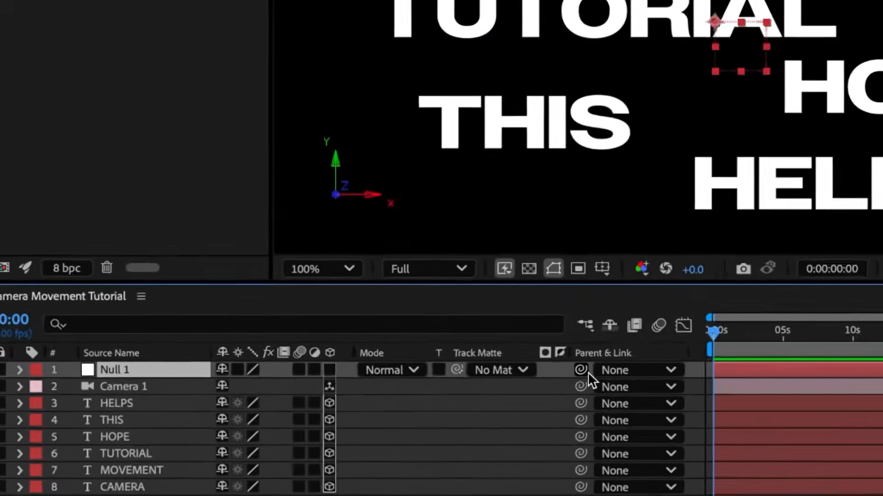
left_click_drag(366, 432, 108, 423)
left_click(436, 316)
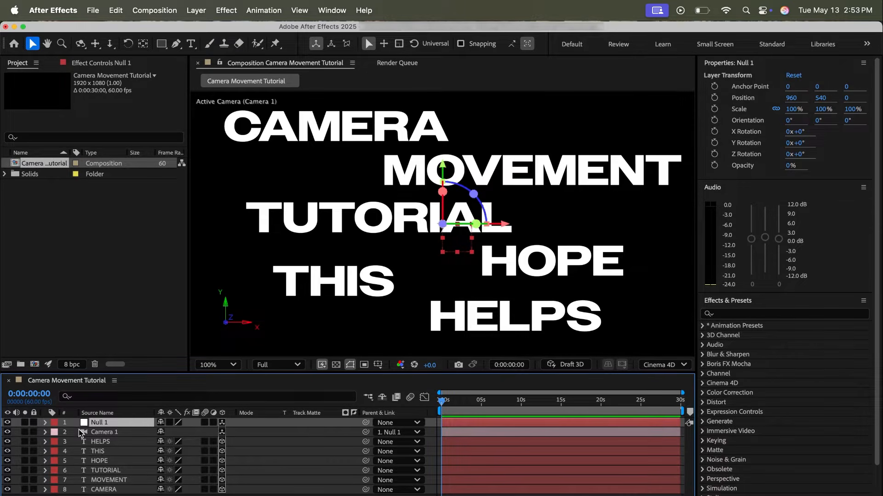
- Try changing the null object's position values and undo the change
key("p")
mouse_move(199, 432)
left_mouse_down()
mouse_move(229, 432)
mouse_move(201, 433)
left_mouse_up()
key("super+z")
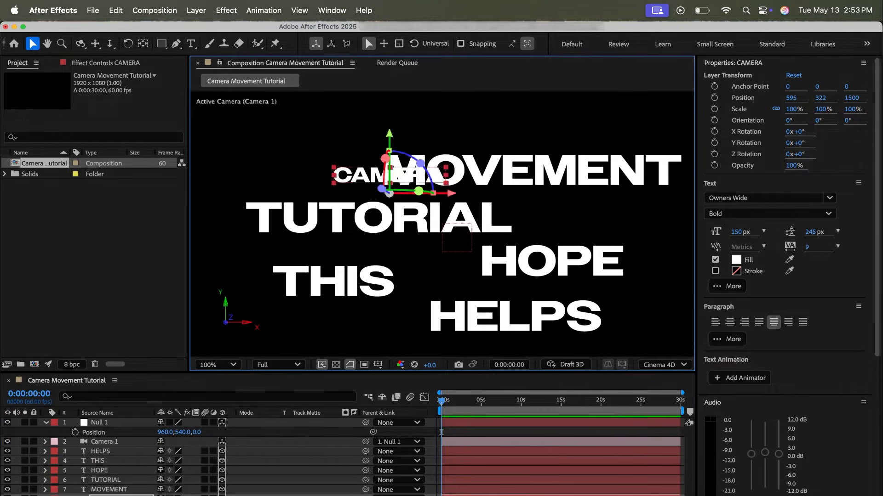
- Spread the CAMERA and MOVEMENT texts apart towards the upper corners of the frame
left_click_drag(373, 175, 269, 128)
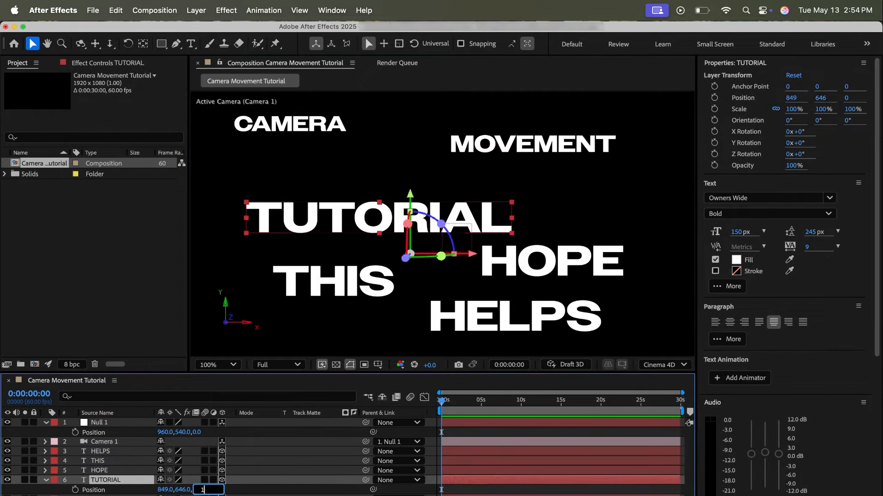
left_click(539, 148)
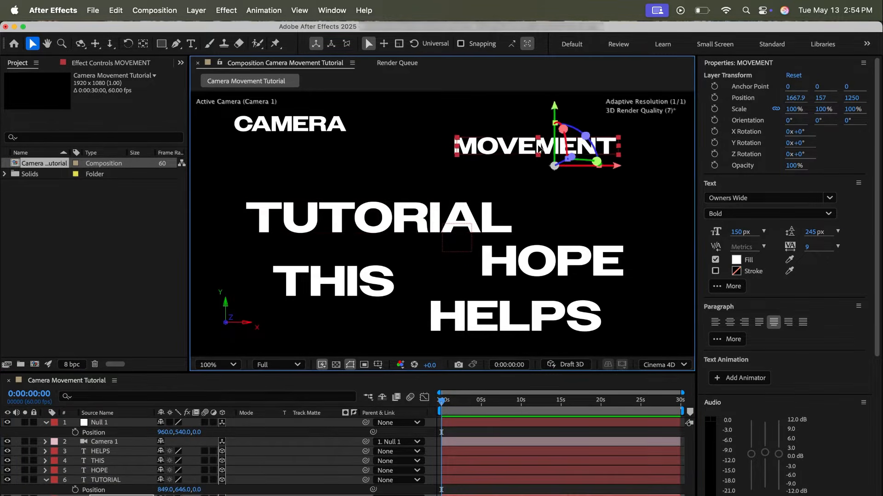
left_click(164, 452)
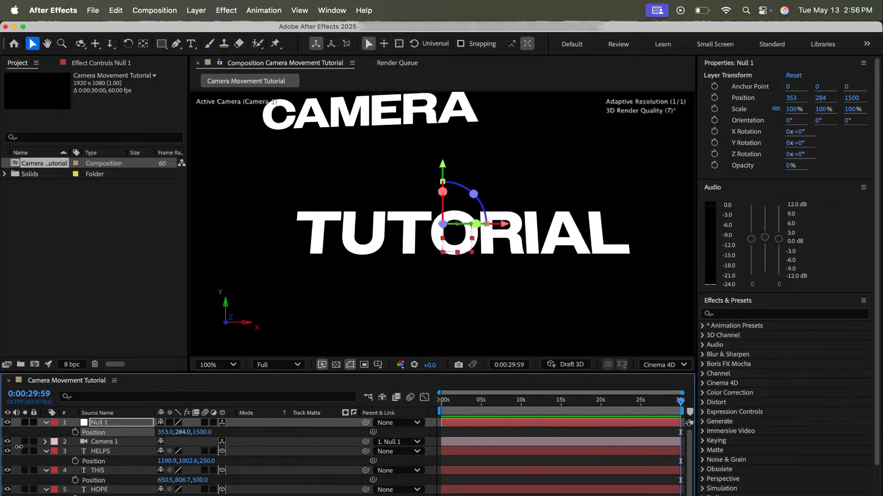
- Set the null object's position to 29, -52, 1800 so the camera frames the CAMERA text
left_click_drag(19, 447, 2, 447)
left_click_drag(183, 432, 87, 433)
key("super+shift+a")
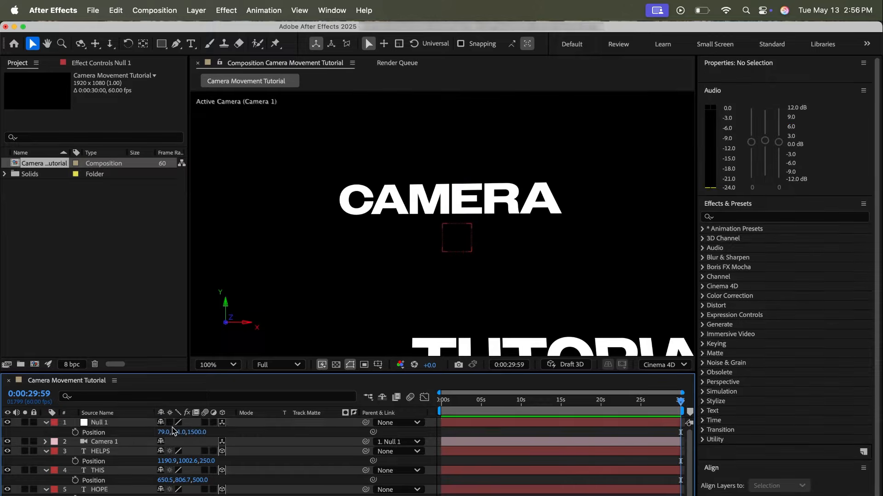
left_click_drag(177, 433, 121, 432)
left_click_drag(195, 433, 460, 433)
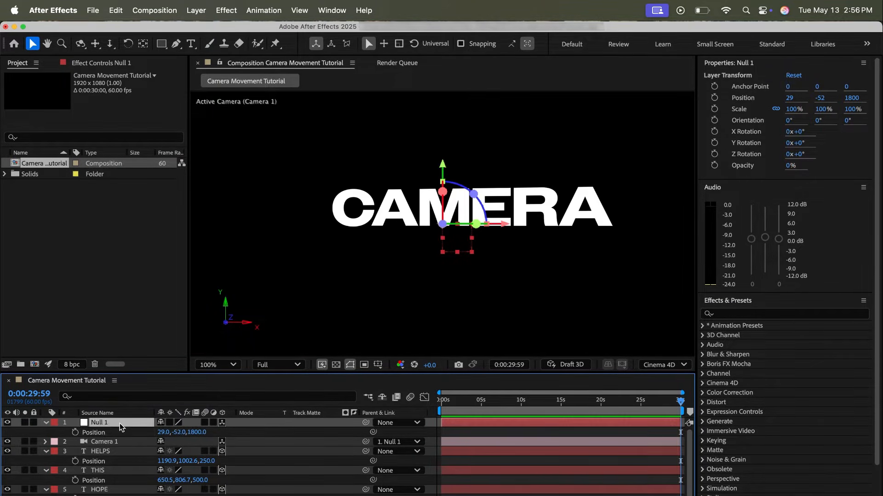
- Set keyframes at 0 seconds for the null's position, orientation and X, Y and Z rotation, and reveal all keyframed properties
key("r")
key("Home")
left_click(75, 442)
left_click(75, 452)
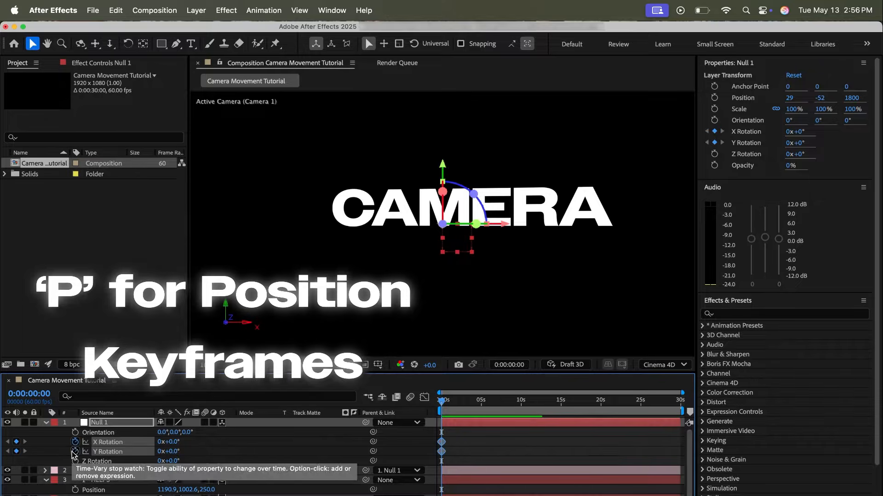
left_click(75, 461)
left_click(75, 432)
key("p")
left_click(75, 432)
key("u")
key("u")
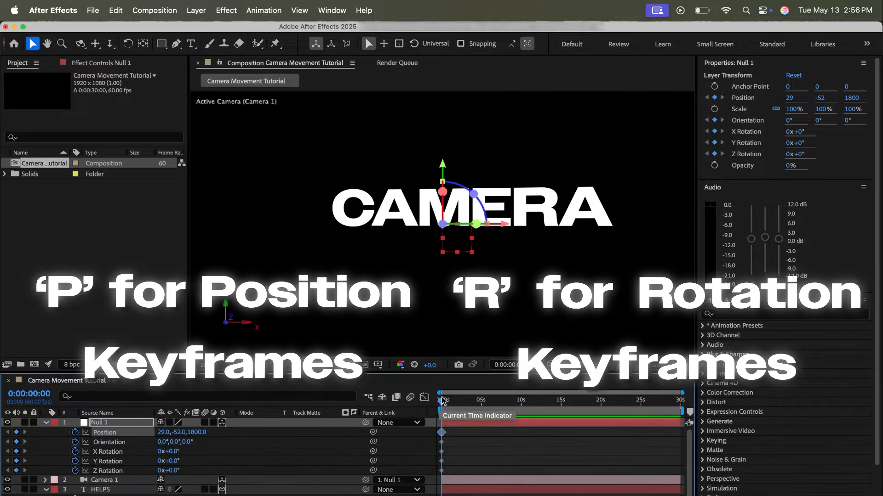
- Using the grid overlay, center CAMERA at 0 seconds with null position 142, -99, 1800 and Y rotation 11°, and save the project
mouse_move(168, 461)
left_mouse_down()
mouse_move(183, 460)
mouse_move(174, 472)
left_mouse_up()
mouse_move(177, 433)
left_mouse_down()
mouse_move(155, 433)
mouse_move(172, 437)
left_mouse_up()
left_click(378, 364)
left_click(399, 391)
left_click_drag(176, 471, 174, 471)
left_click(484, 239)
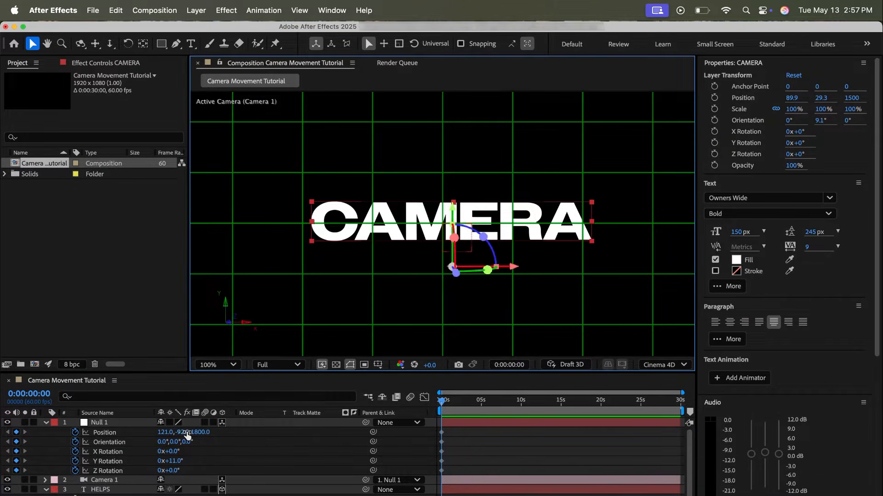
left_click_drag(186, 433, 180, 432)
key("super+s")
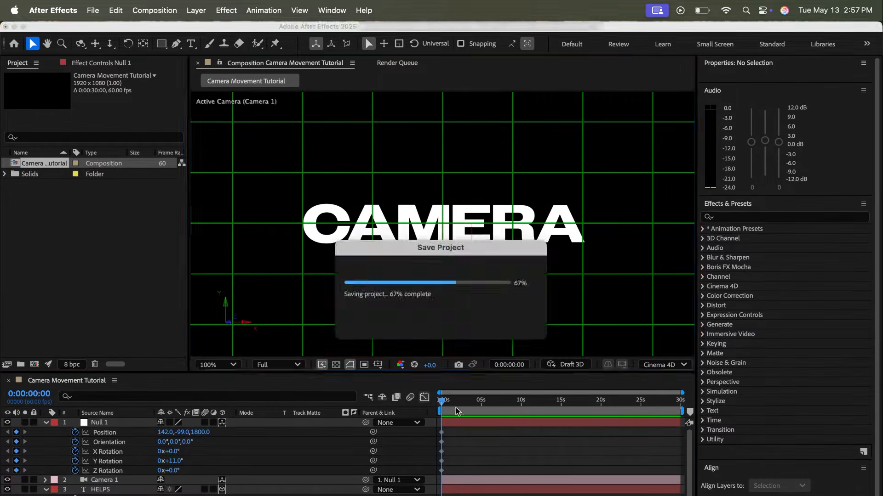
left_click(365, 365)
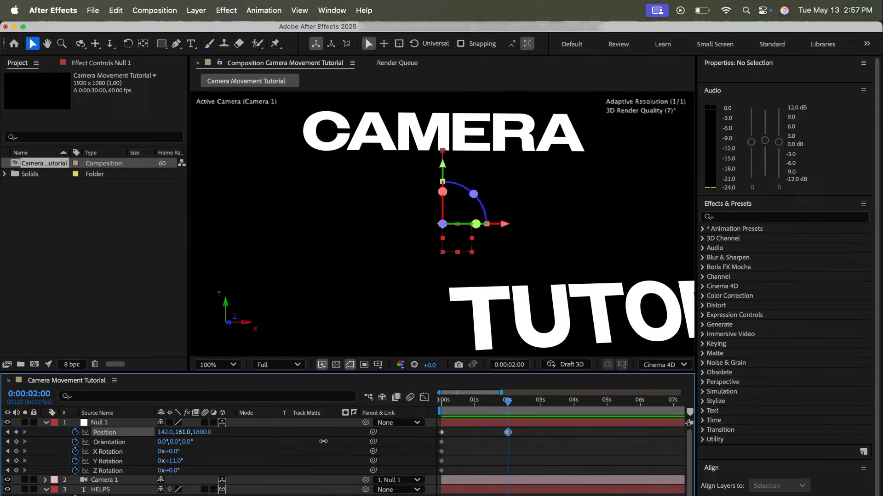
- At 2 seconds, center MOVEMENT against the grid with null position 1688, -156, 1483, X rotation 34° and Y rotation 0°
left_click_drag(323, 442, 169, 433)
left_click_drag(164, 432, 572, 478)
mouse_move(190, 439)
left_mouse_down()
mouse_move(214, 443)
mouse_move(168, 460)
mouse_move(190, 434)
mouse_move(138, 432)
mouse_move(256, 432)
mouse_move(148, 433)
mouse_move(187, 451)
mouse_move(165, 433)
mouse_move(198, 432)
mouse_move(163, 432)
mouse_move(177, 432)
left_mouse_up()
key("Return")
left_click(527, 432)
left_click(377, 365)
left_click(416, 388)
left_click_drag(188, 432, 194, 432)
left_click(322, 432)
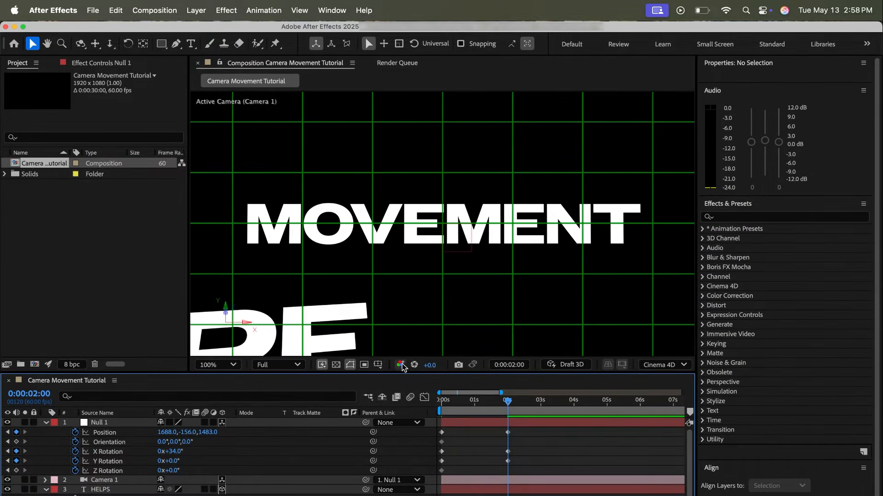
left_click(378, 365)
left_click(392, 390)
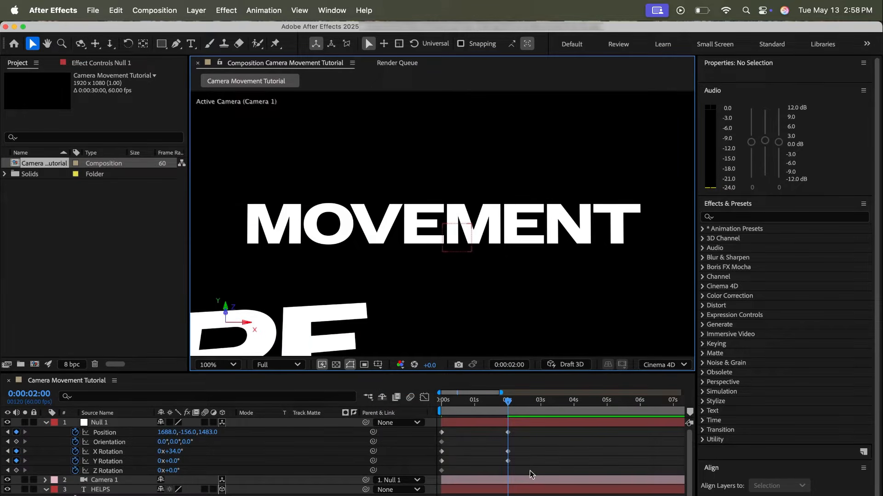
- Apply easing to all of the null object's position, orientation and rotation keyframes
left_click_drag(530, 474, 427, 433)
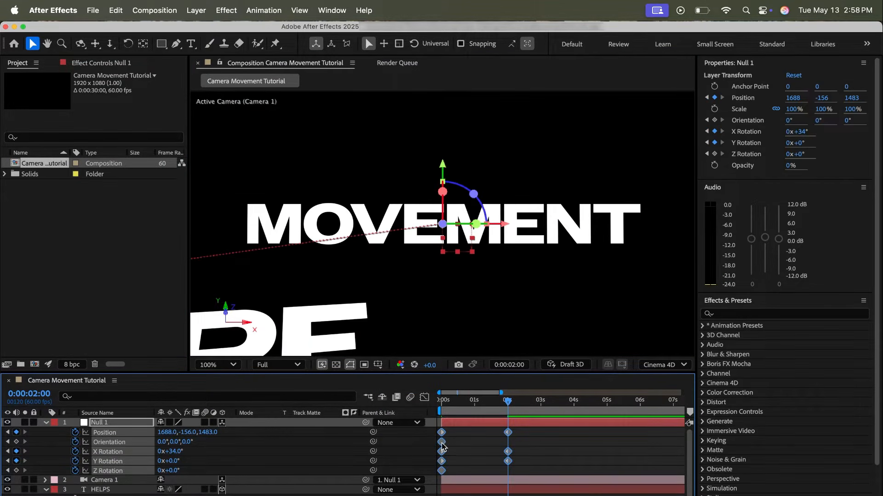
right_click(442, 446)
mouse_move(497, 495)
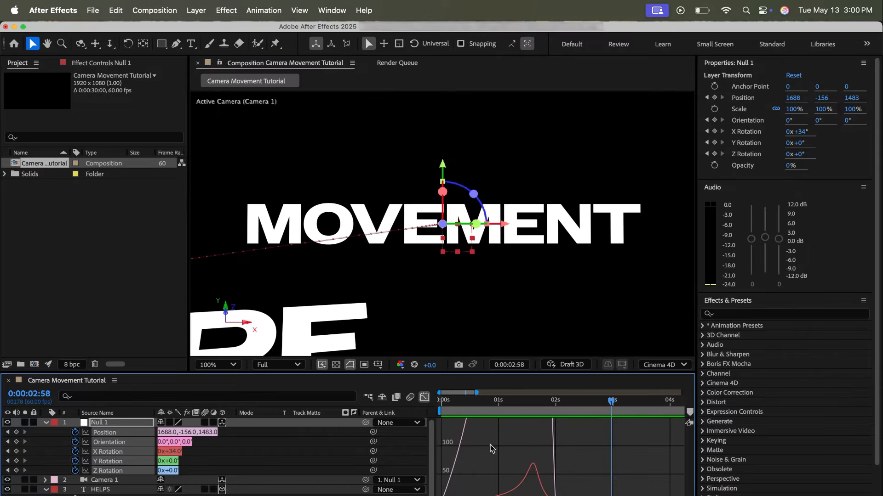
- Extend the easing influence of all the null's keyframes toward the middle, so the speed curves peak sharply at about 1 second
left_click_drag(595, 455, 436, 495)
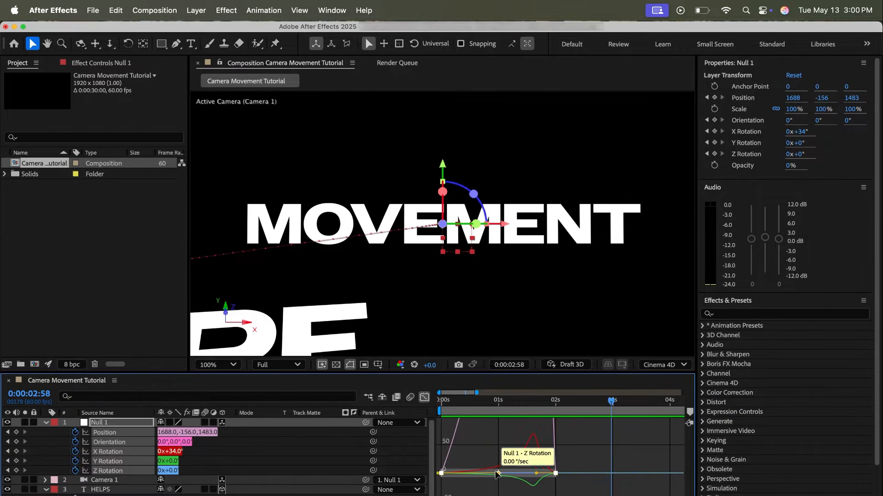
left_click_drag(496, 476, 478, 476)
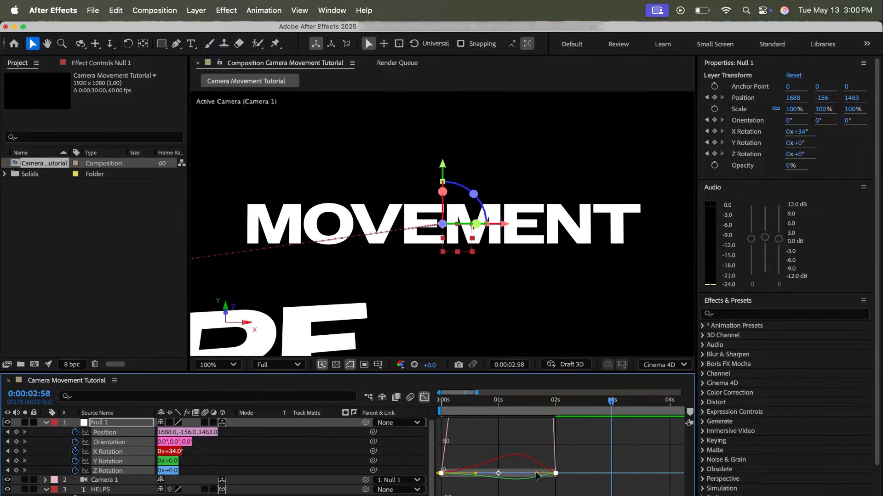
left_click_drag(537, 476, 505, 475)
left_click(570, 448)
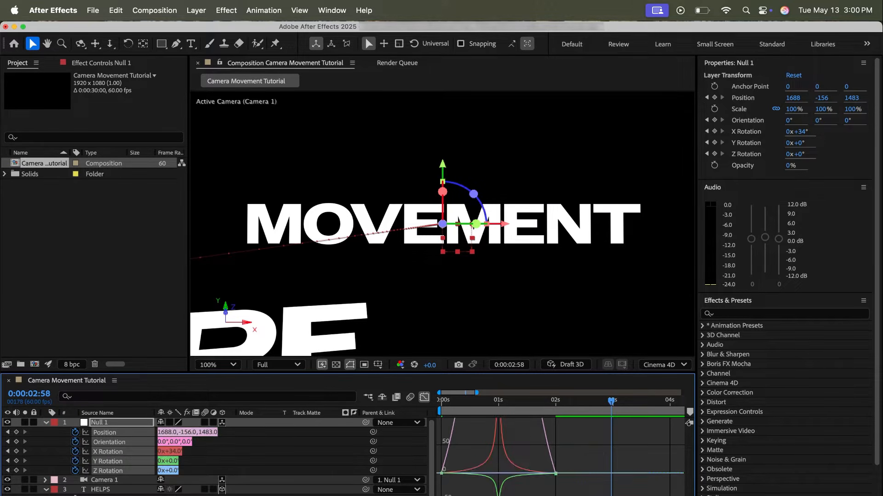
- Save the project, return to the layer view and preview the eased camera move from 0 seconds
key("super+s")
left_click_drag(520, 404, 382, 396)
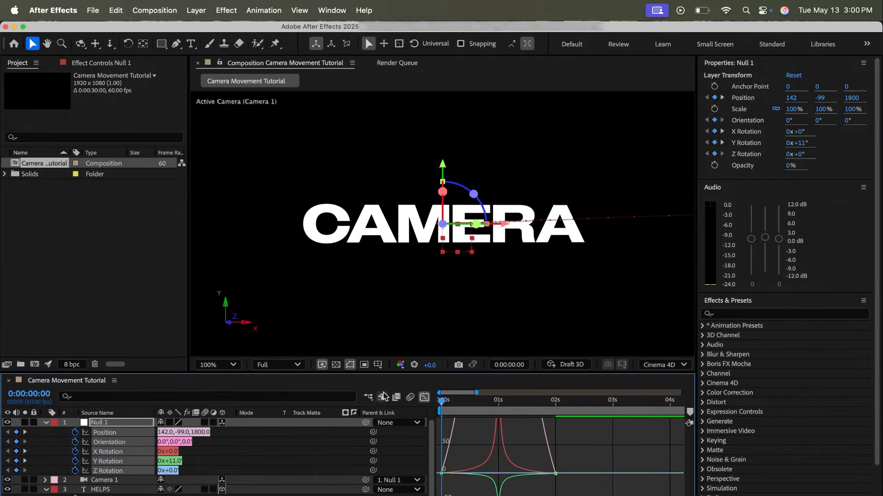
left_click(425, 397)
key("space")
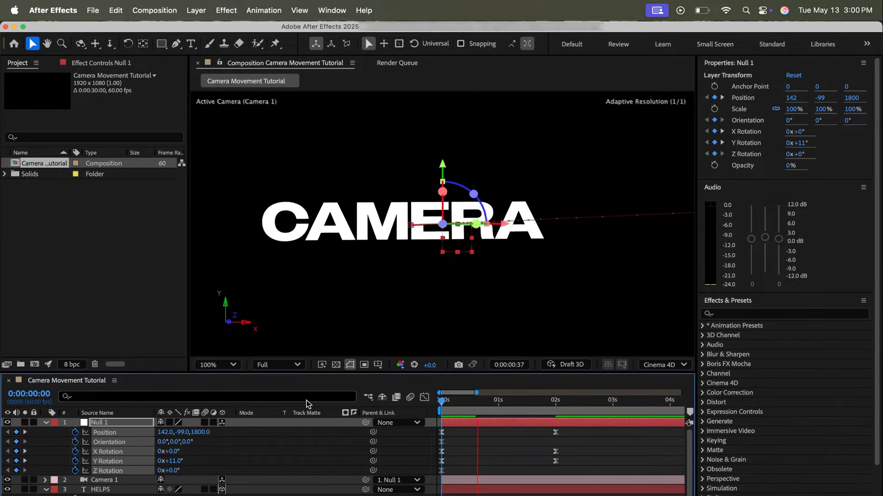
key("space")
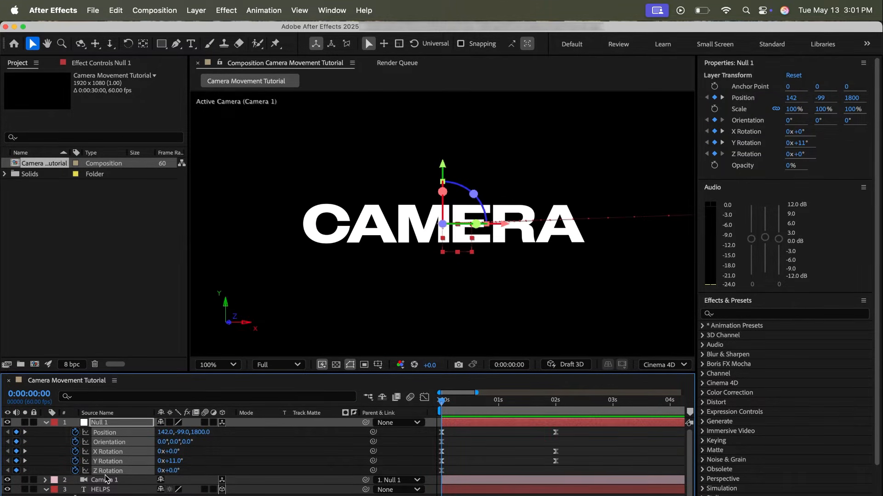
- Enable motion blur for all layers and for the composition
scroll(106, 480, "down", 3)
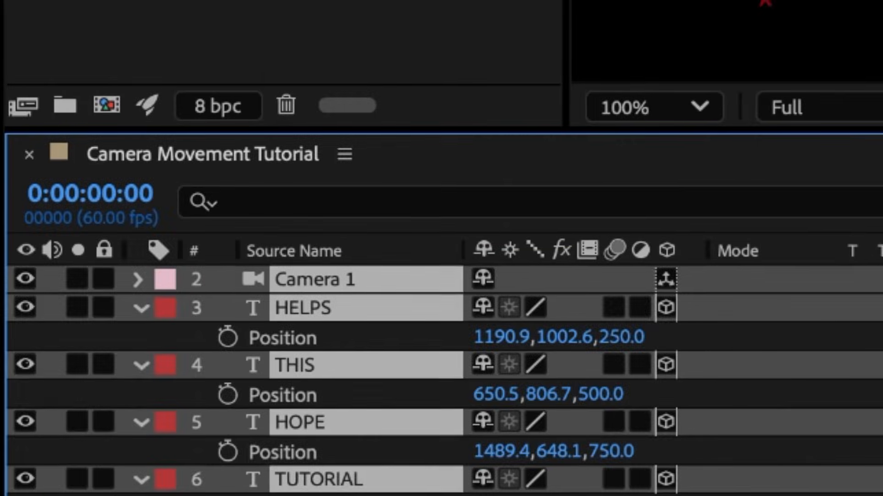
scroll(179, 469, "up", 3)
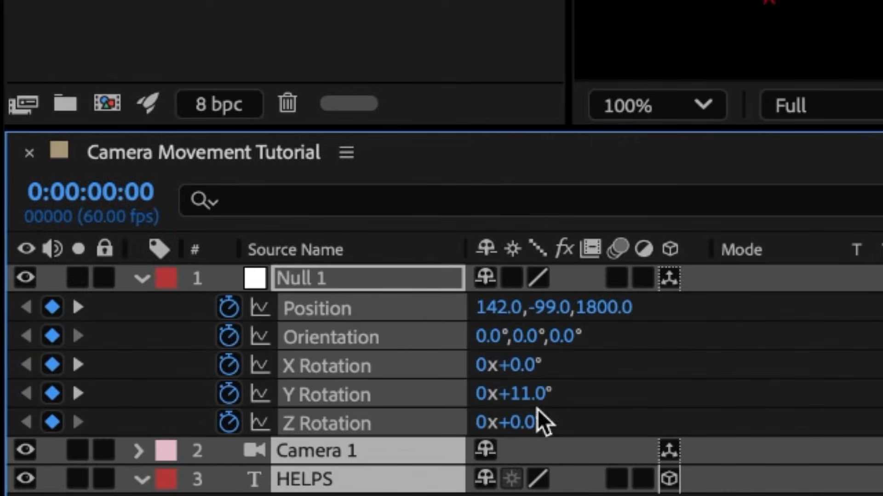
left_click(754, 312)
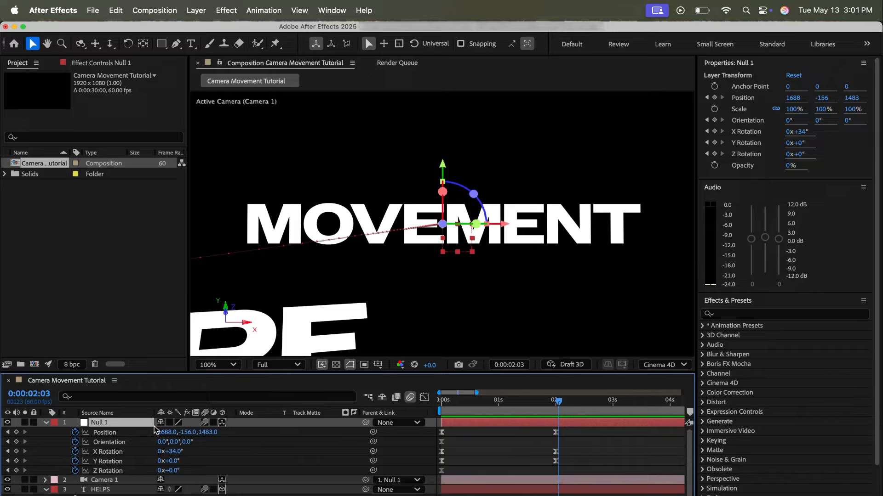
- Duplicate the null object and delete all keyframes on the duplicate
key("super+d")
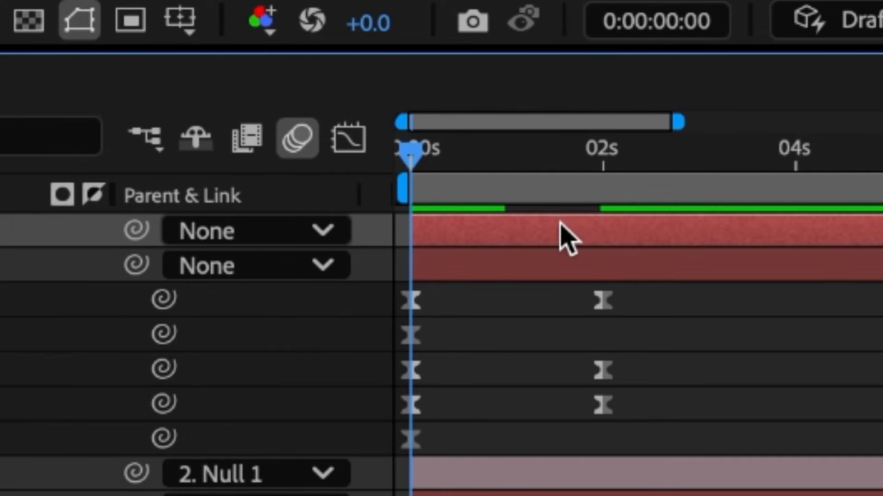
key("u")
left_click_drag(667, 411, 384, 261)
key("Delete")
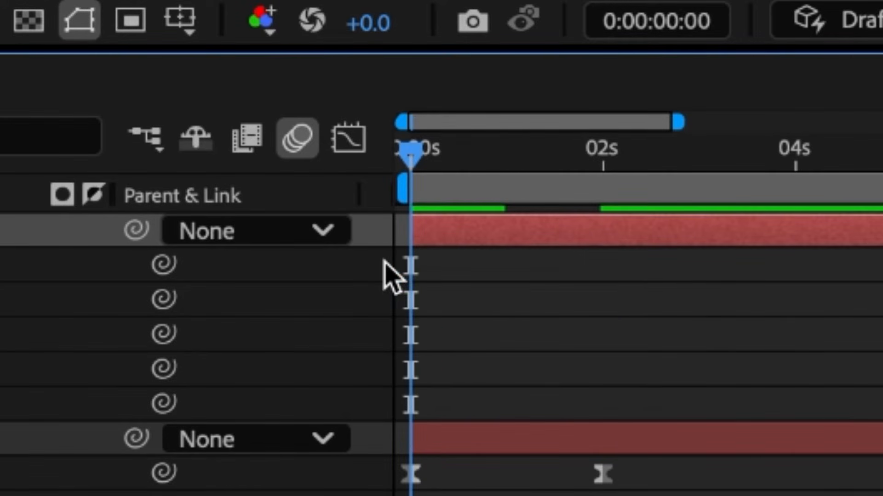
- Keyframe the duplicate null's position, orientation and X, Y and Z rotation at 0:00:01:36, and parent the original null to the duplicate
left_click_drag(417, 148, 570, 156)
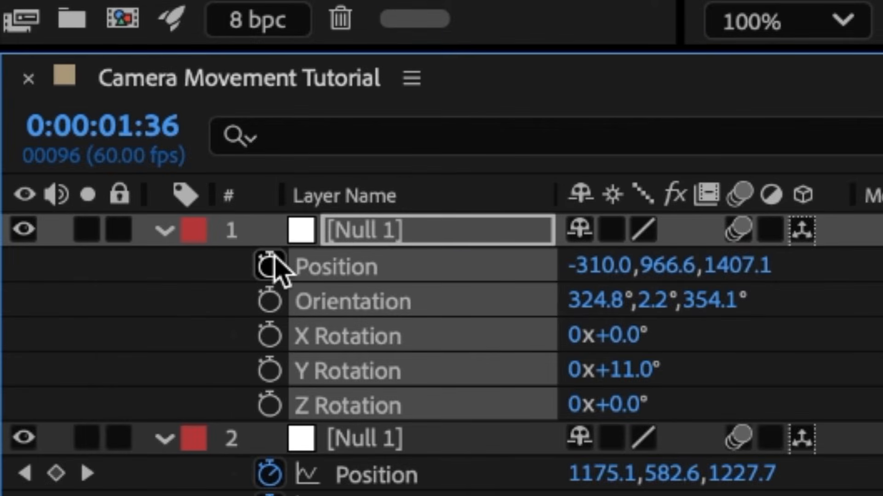
left_click(271, 263)
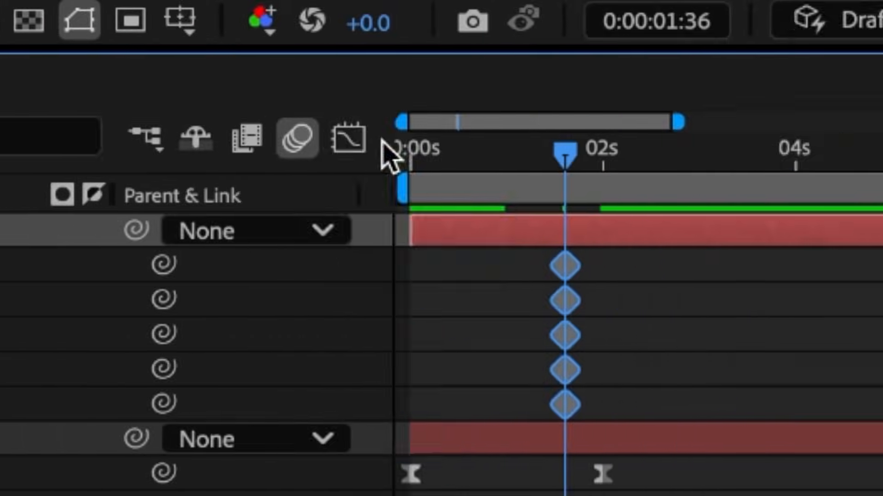
left_click_drag(566, 156, 757, 156)
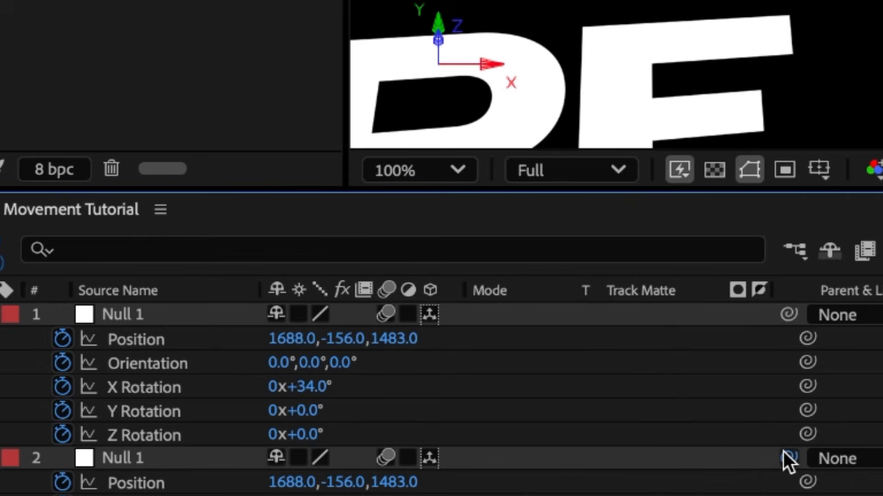
left_click_drag(136, 439, 98, 317)
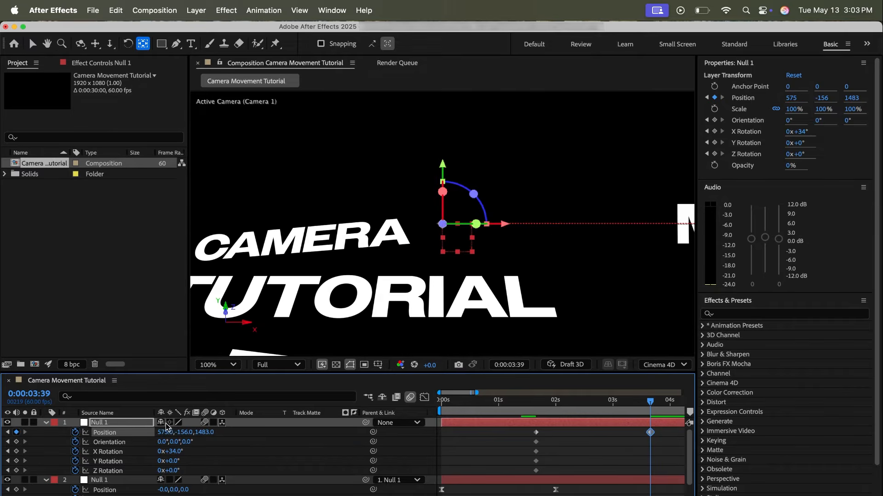
- At 0:00:03:39, center TUTORIAL against the grid with the duplicate null at position 407, 431, 1587 and X rotation -11°
left_click_drag(179, 451, 171, 451)
left_click_drag(182, 432, 237, 433)
left_click_drag(167, 433, 143, 432)
left_click(378, 365)
left_click_drag(167, 433, 188, 435)
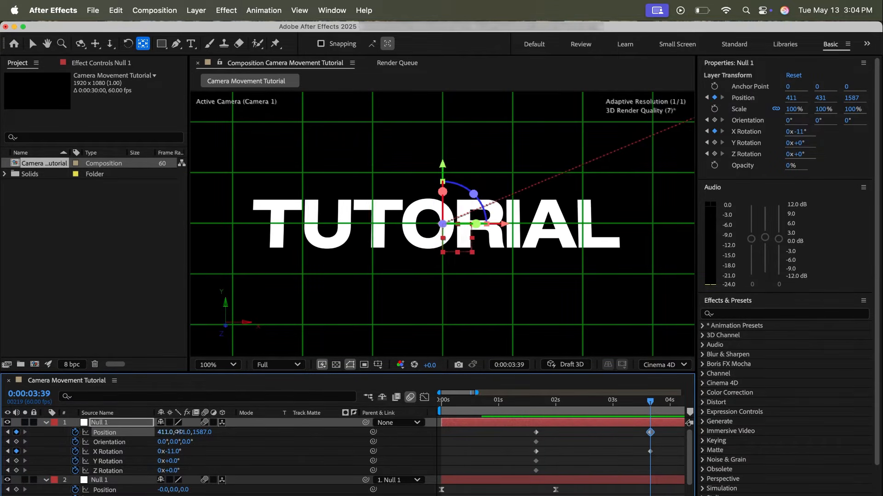
left_click(591, 474)
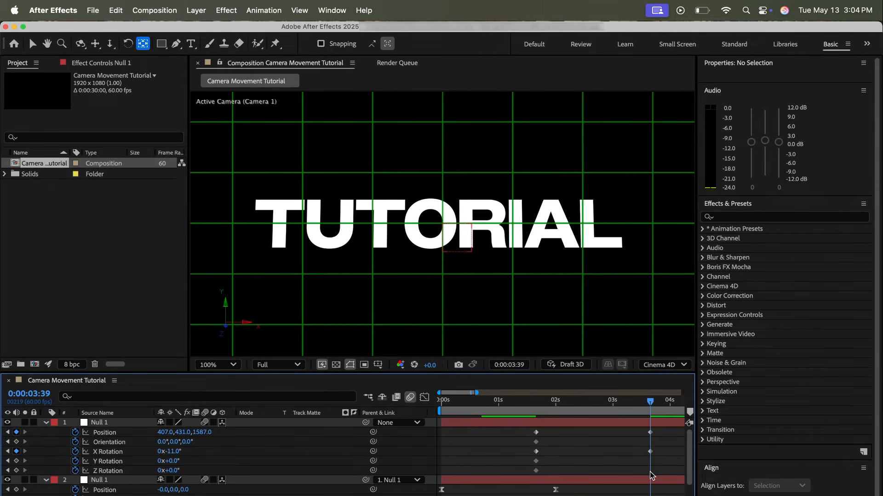
- Apply Easy Ease to all of the duplicate null's keyframes
left_click_drag(657, 472, 508, 428)
right_click(537, 434)
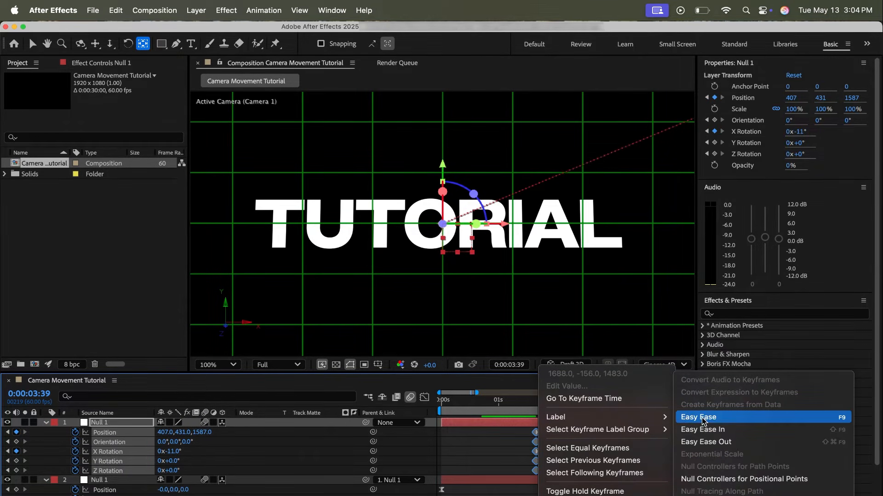
left_click(692, 416)
- Extend the easing influence of the duplicate null's keyframes toward the middle, so its speed peaks sharply midway through the move
left_click(425, 399)
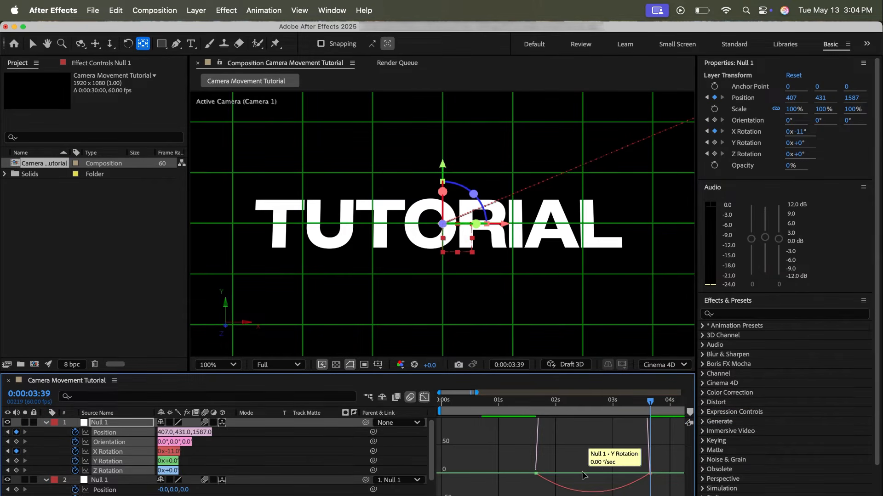
left_click_drag(667, 458, 474, 494)
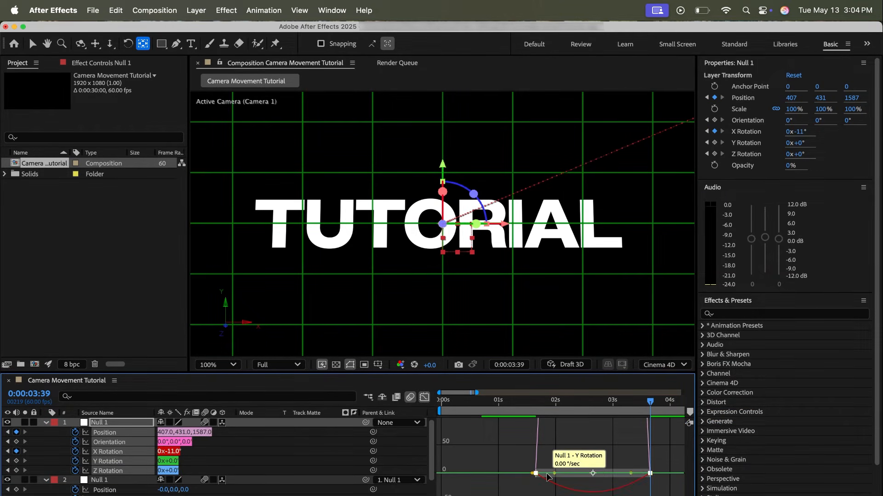
left_click_drag(555, 476, 600, 477)
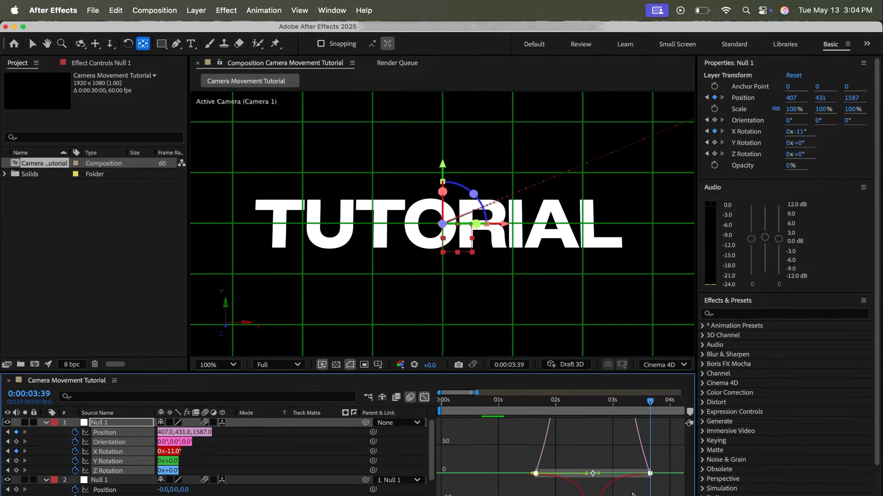
left_click(487, 429)
- Save the project, return to the layer view and preview the camera movement through to TUTORIAL
key("super+s")
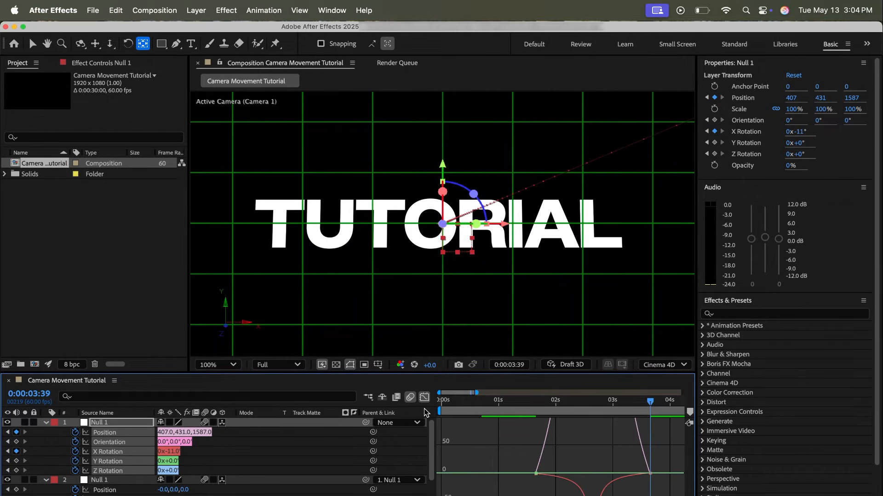
left_click(422, 397)
key("space")
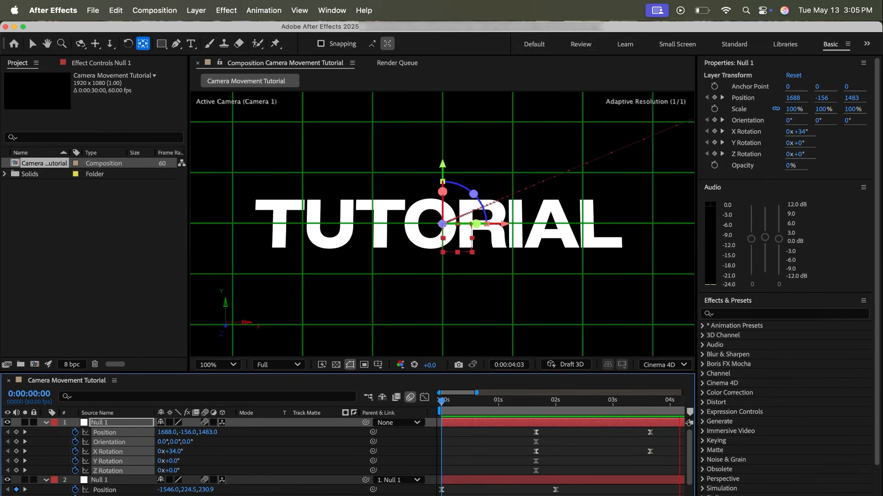
- Rename the duplicate null layer as Null 2
right_click(102, 428)
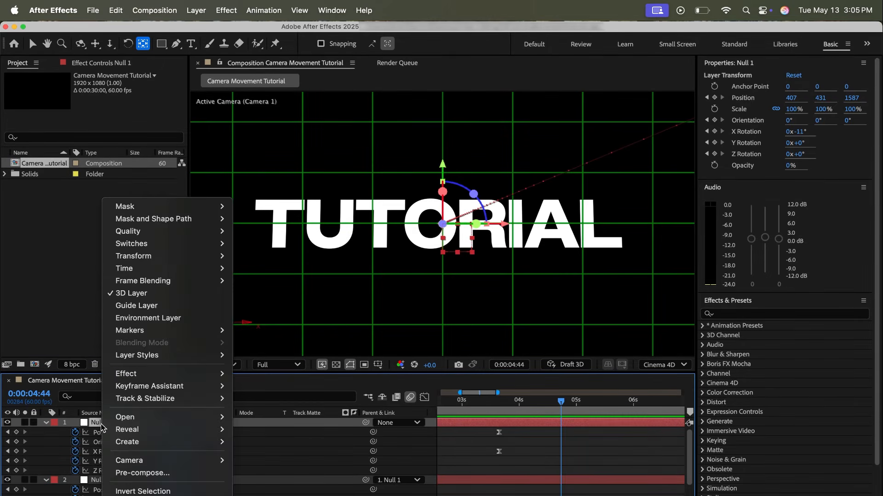
key("Return")
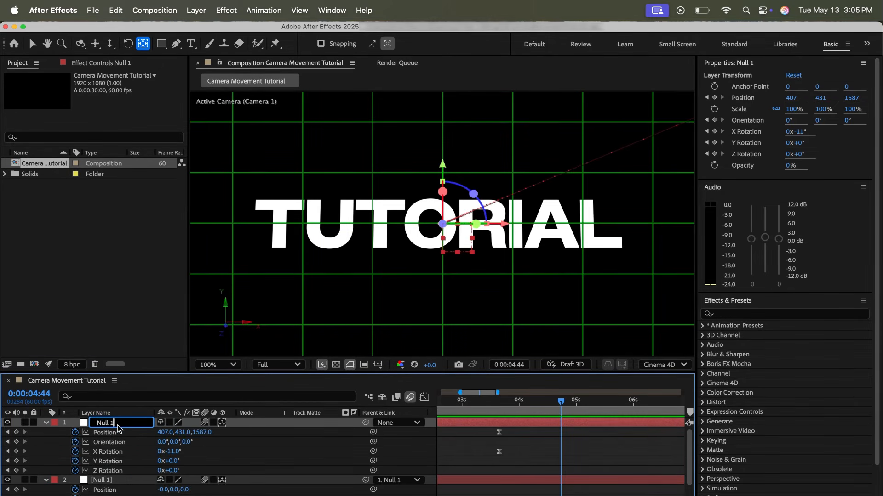
left_click(500, 467)
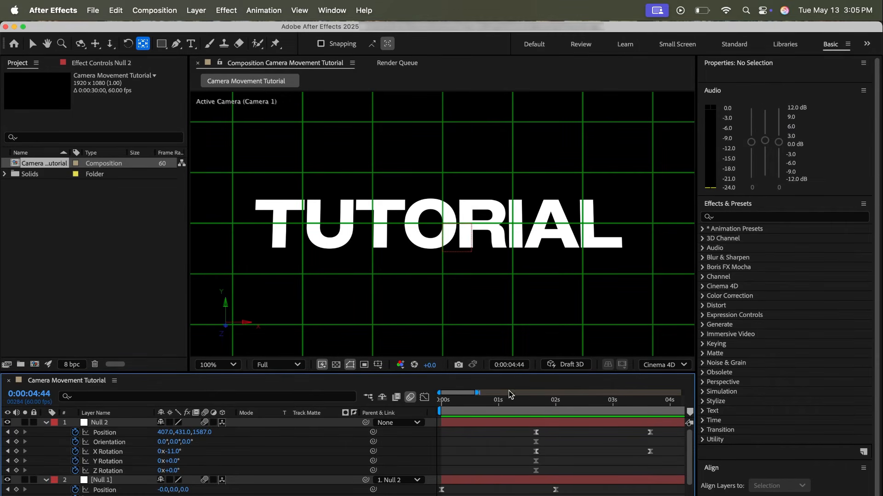
- Hide the grid overlay and preview the animation from 0 seconds
left_click(378, 365)
left_click(398, 389)
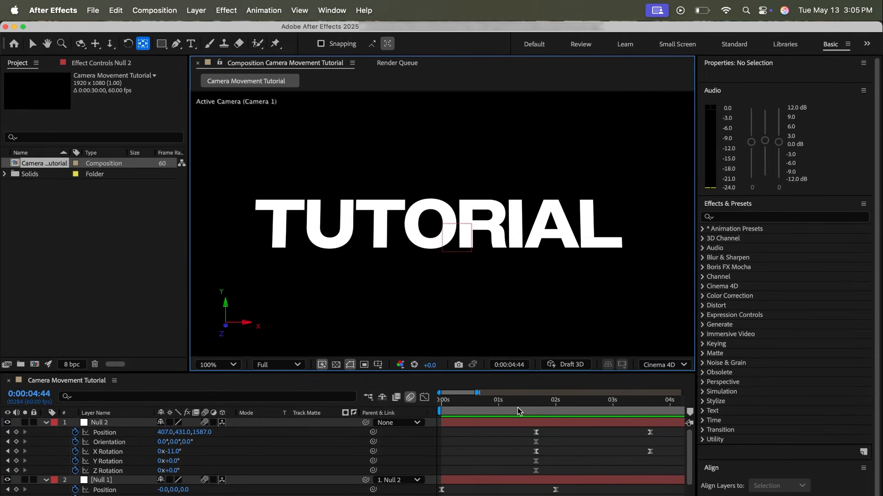
left_click_drag(517, 407, 290, 403)
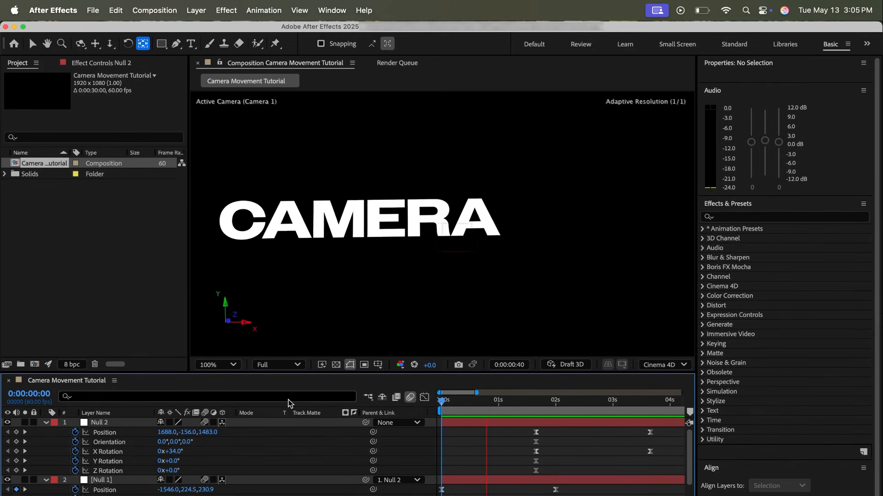